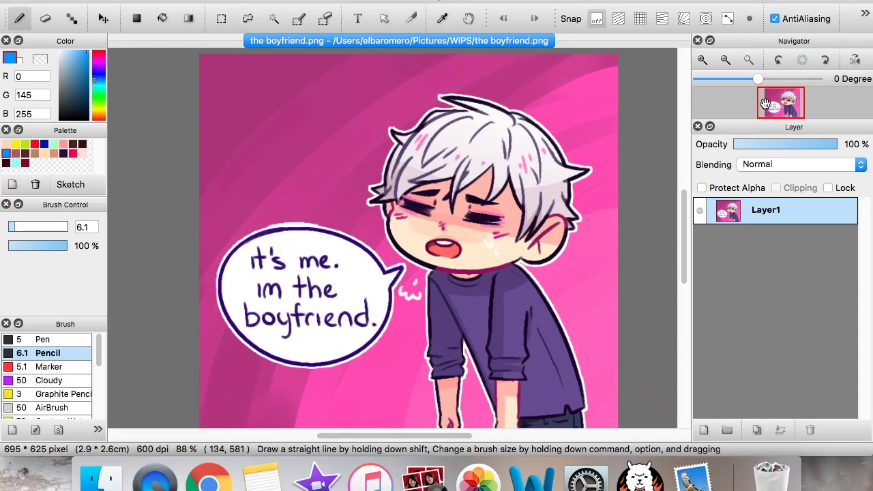
Step: Pan and scroll around the open artwork and glance through the menus
scroll(765, 102, up, 2)
drag(765, 102, 782, 103)
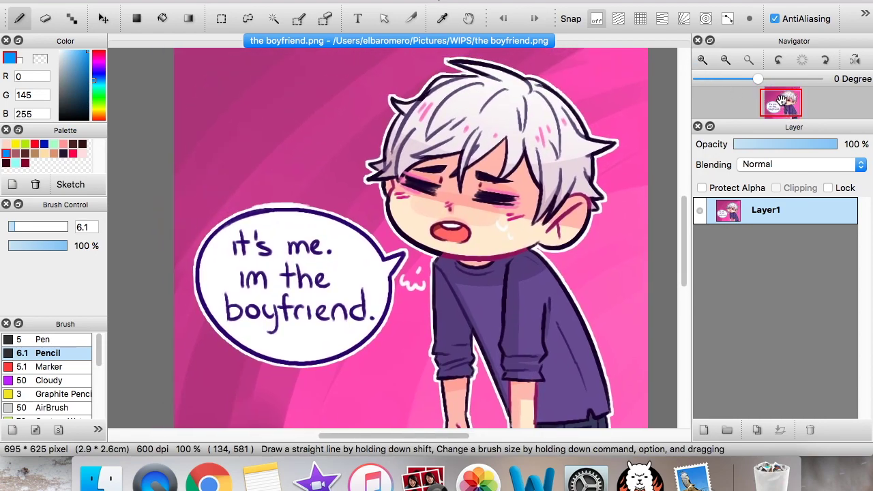
scroll(684, 211, down, 2)
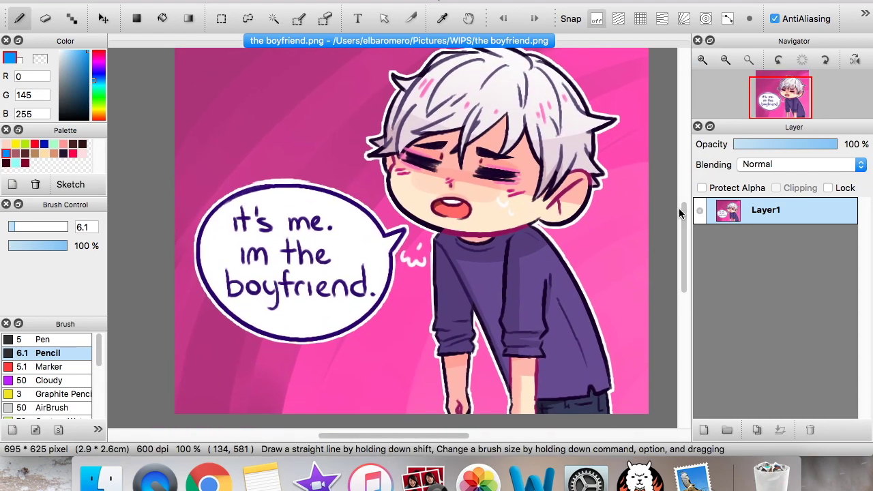
drag(683, 216, 685, 215)
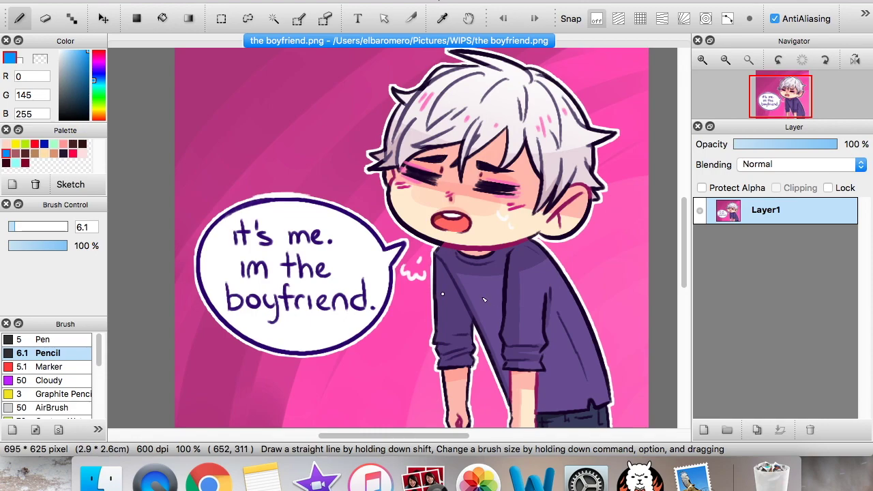
mouse_move(785, 110)
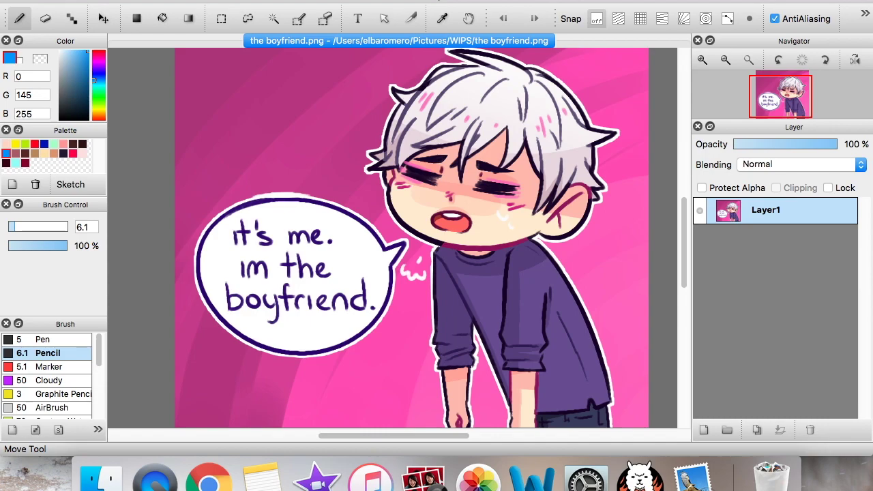
click(167, 0)
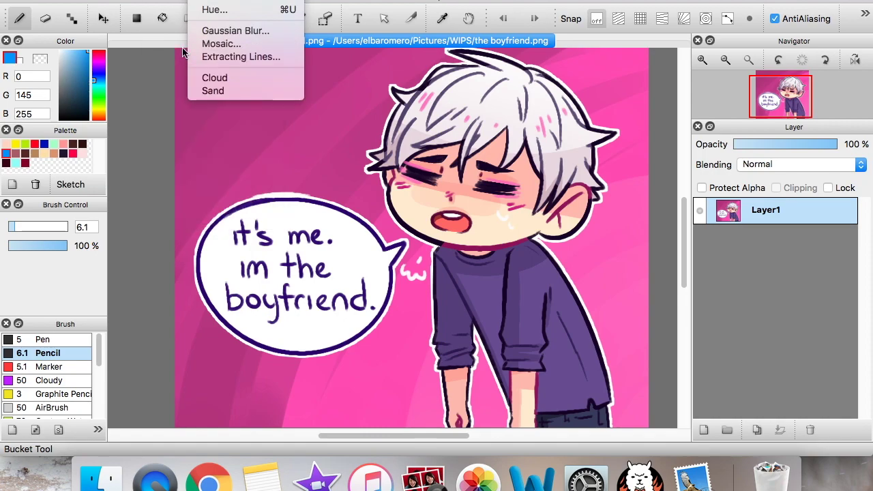
mouse_move(235, 0)
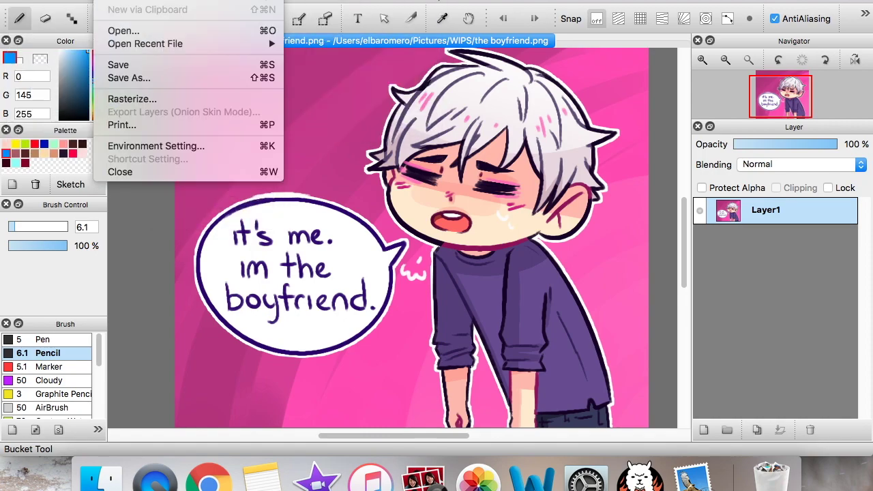
mouse_move(65, 3)
click(134, 280)
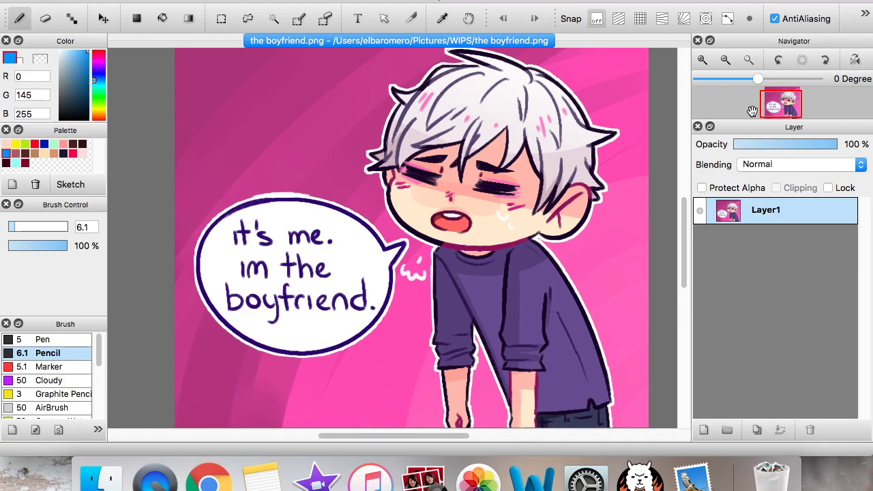
drag(777, 106, 781, 103)
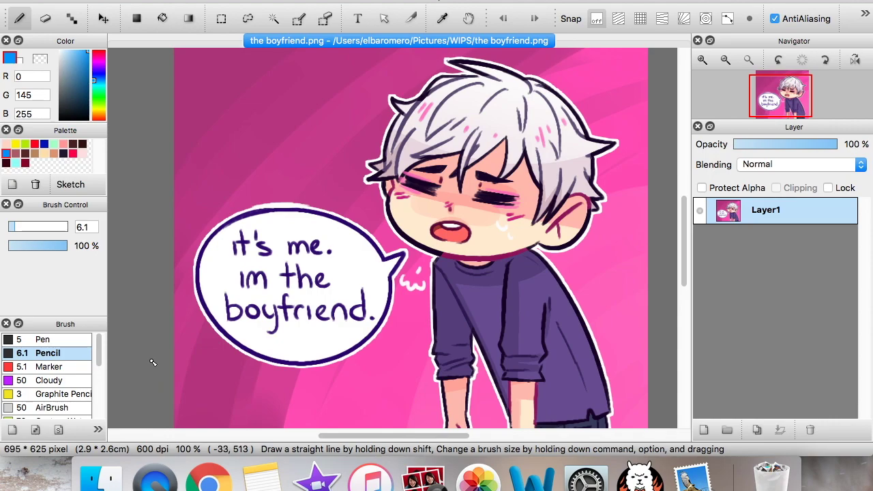
Step: Create a new 540 × 380 canvas and bucket-fill it with white
click(119, 0)
click(123, 1)
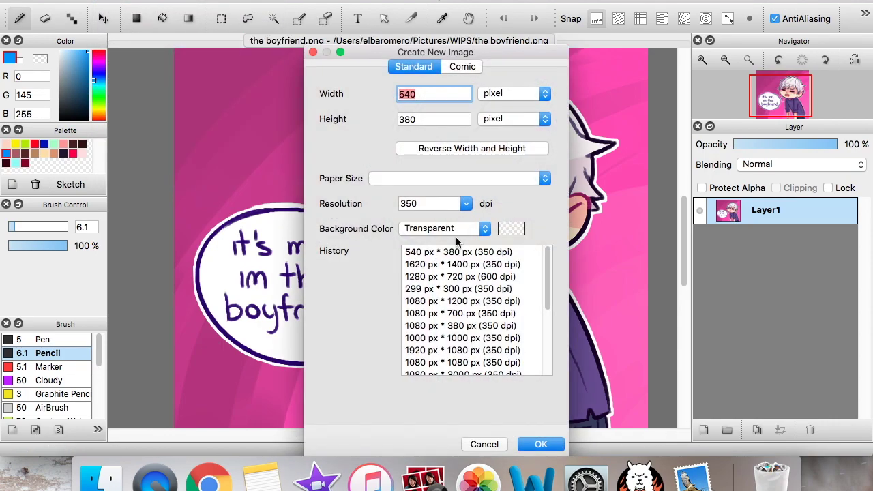
click(529, 442)
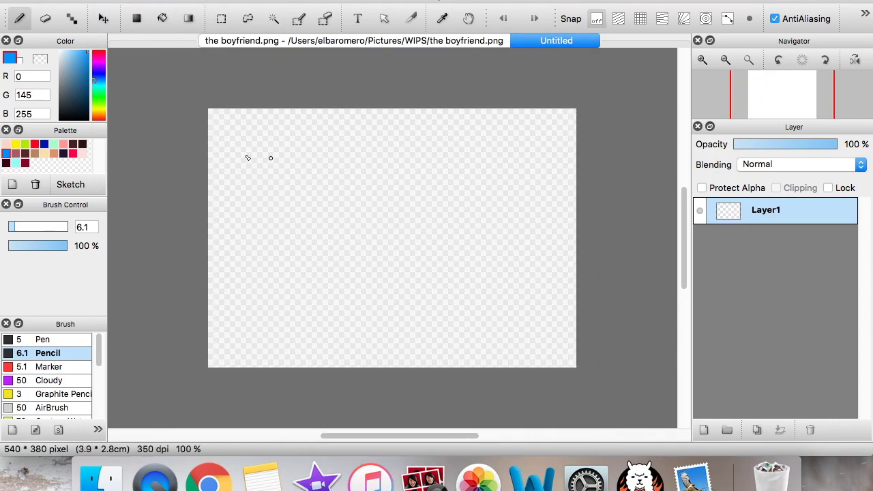
drag(74, 67, 59, 53)
click(161, 20)
click(486, 279)
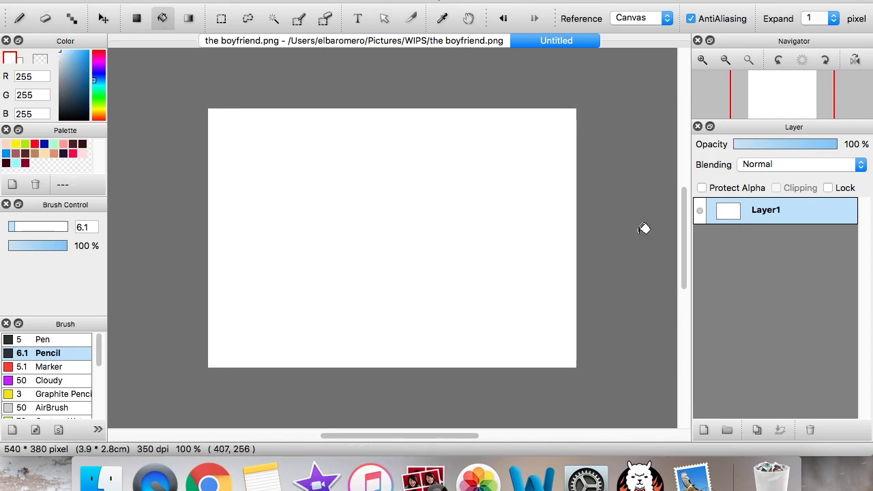
Step: Lock Layer1, add Layer2, zoom in, and set the pencil to blue with concentric snapping
click(848, 189)
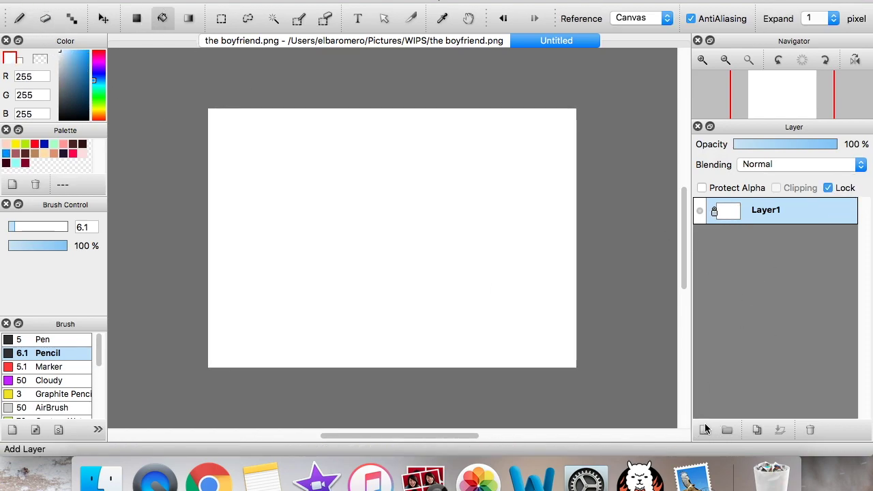
click(704, 428)
click(703, 61)
click(702, 56)
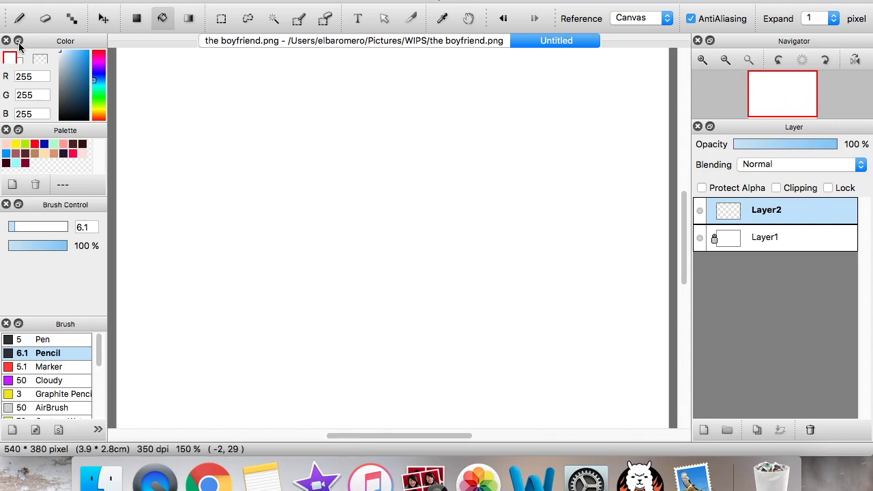
key(b)
click(8, 151)
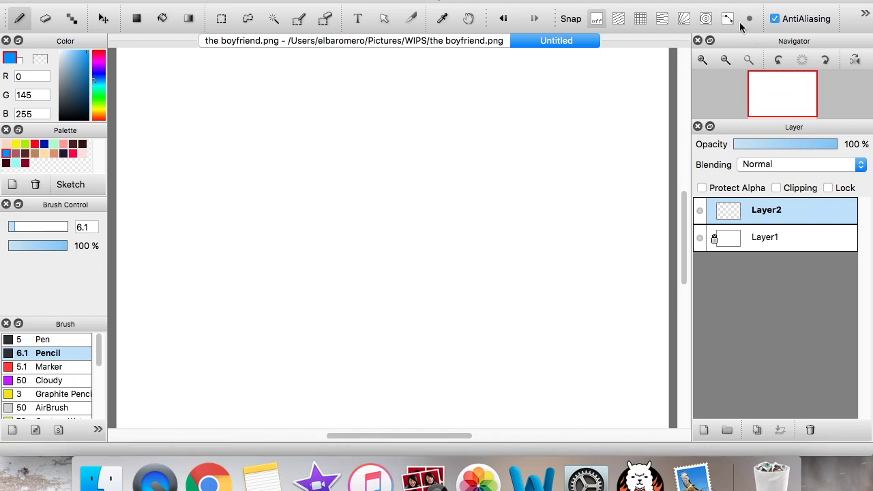
click(706, 18)
Step: Draw the blue head circle with concentric snapping, then turn snapping off
drag(424, 174, 388, 153)
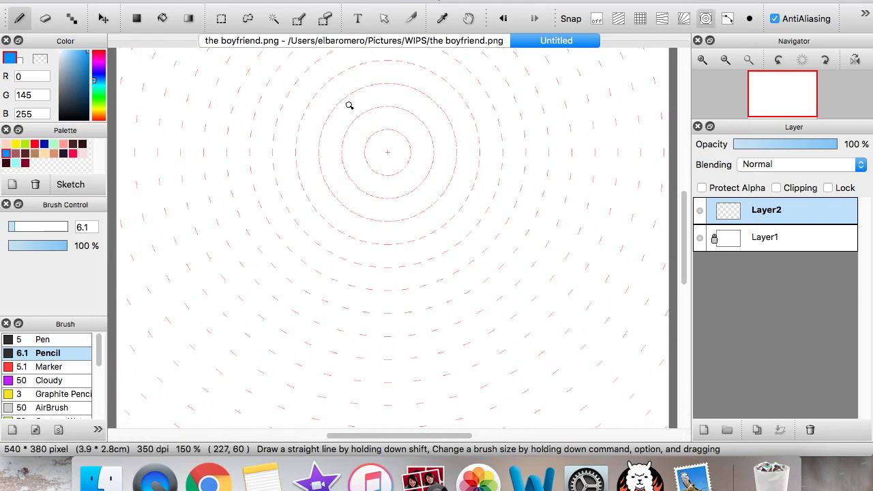
drag(348, 105, 359, 78)
click(596, 19)
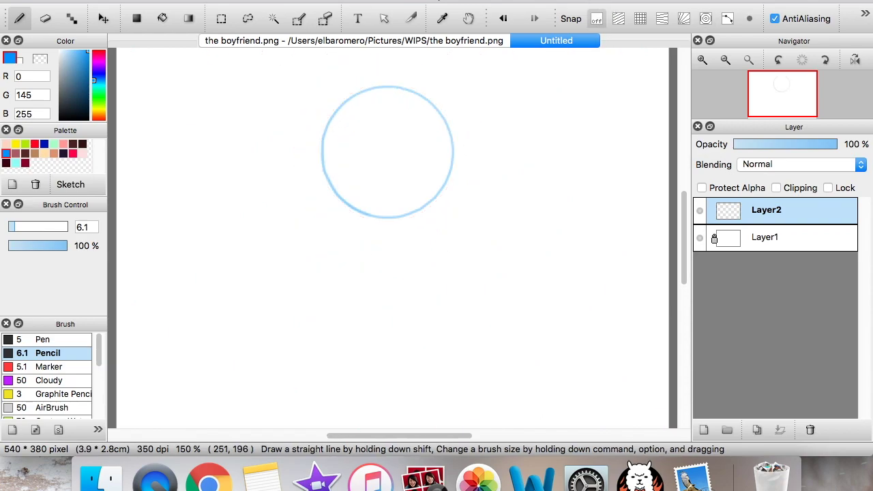
Step: Pencil the vertical centre line and V-shaped jaw, add a small stroke, and switch to iMovie
drag(367, 102, 395, 292)
drag(328, 179, 442, 231)
drag(449, 183, 445, 227)
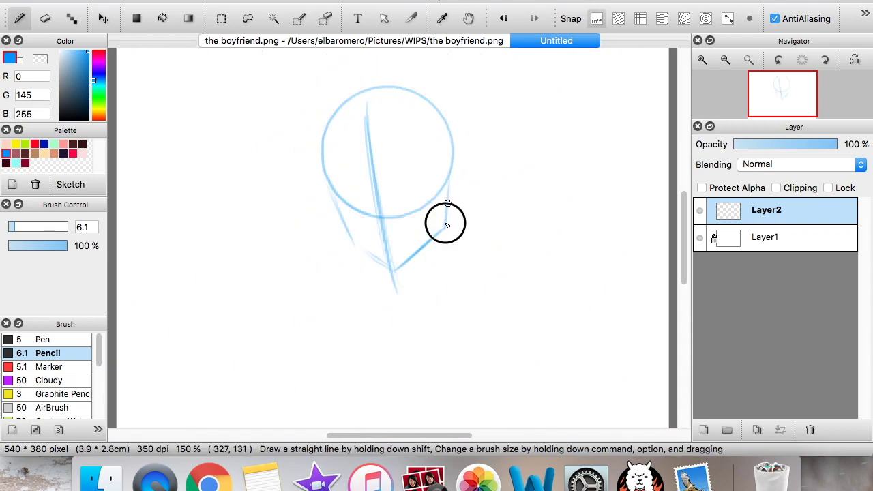
click(320, 474)
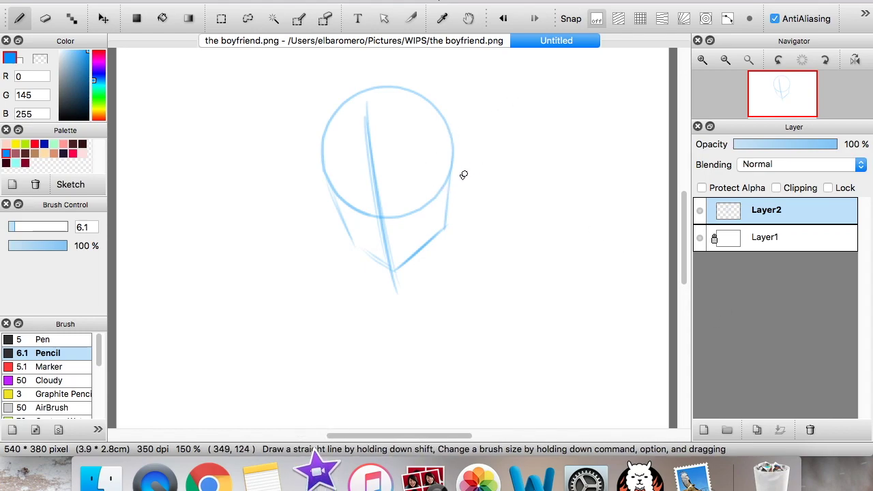
drag(451, 172, 486, 154)
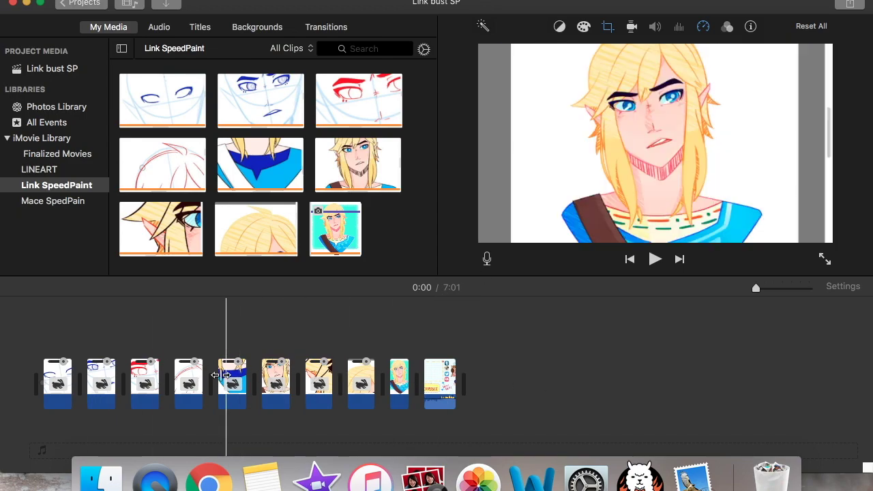
Step: Browse the Mace SpedPain event clips, then the LINEART event clips
click(61, 204)
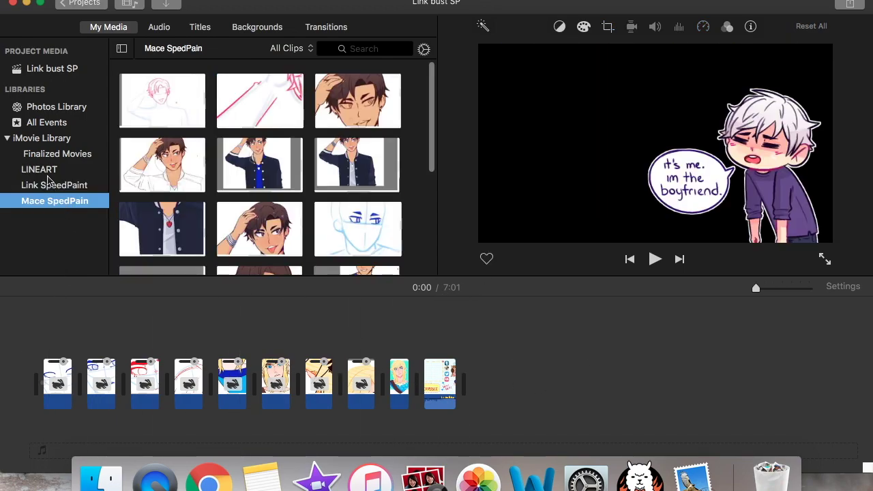
click(48, 174)
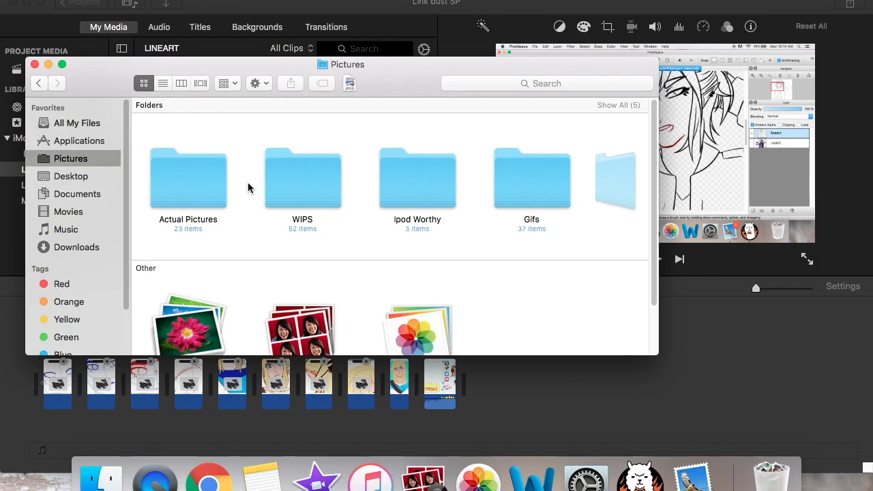
Step: Open the WIPS folder, scroll down to the link recordings, and return to iMovie
double_click(310, 181)
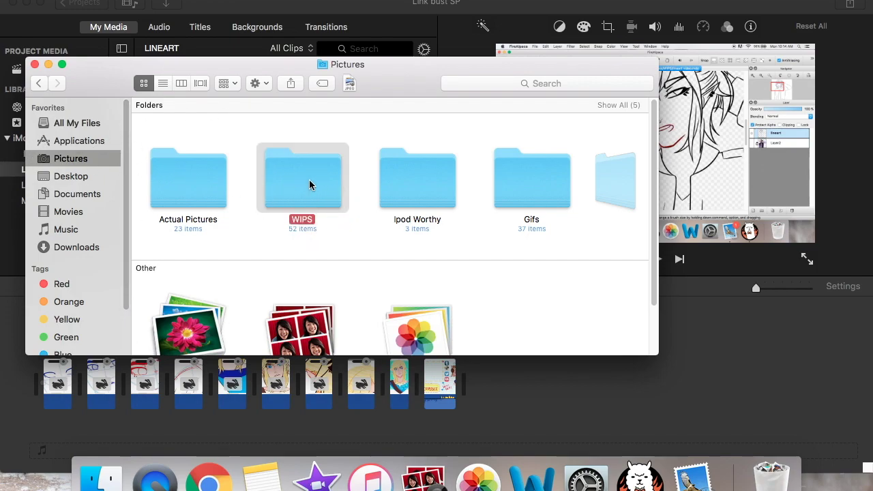
scroll(444, 251, down, 10)
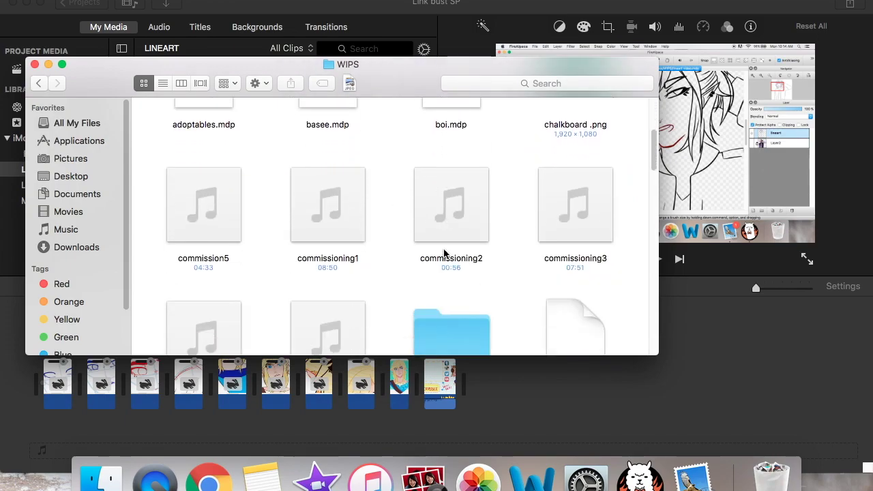
scroll(386, 296, down, 8)
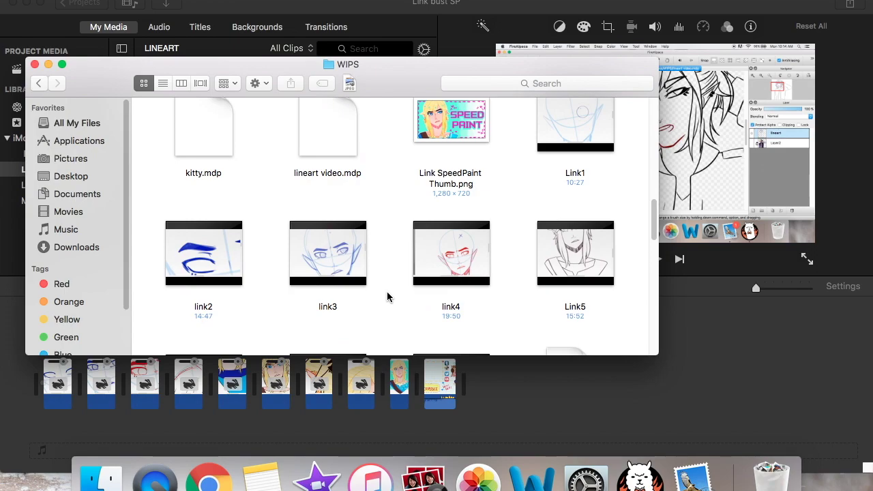
scroll(389, 294, down, 1)
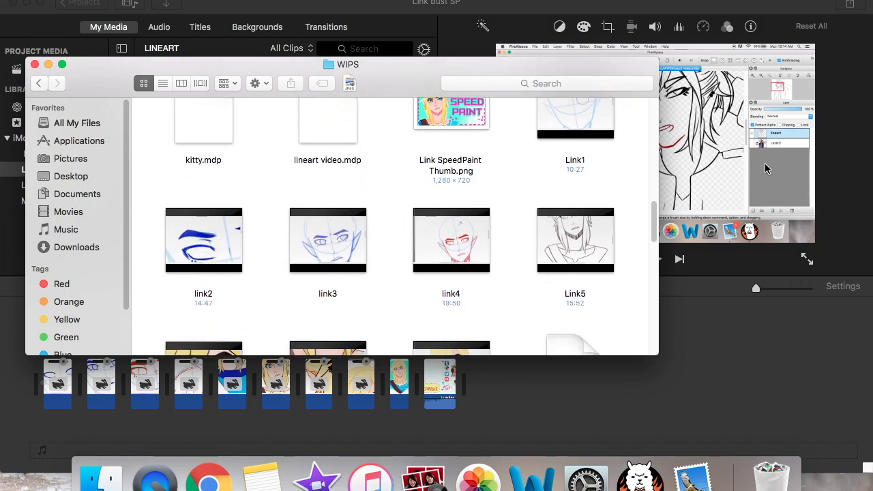
click(686, 402)
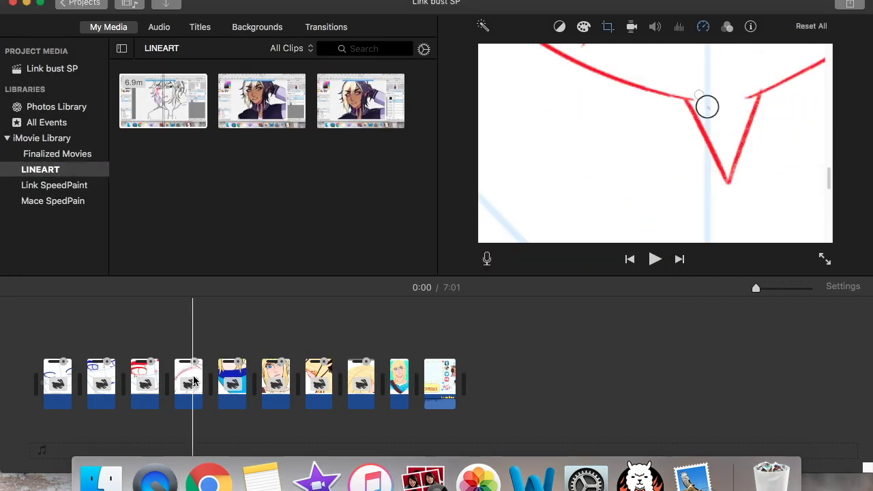
Step: Show the Link SpeedPaint clips, close the WIPS window, and play the timeline from 2:04
click(193, 380)
click(54, 185)
key(super+Tab)
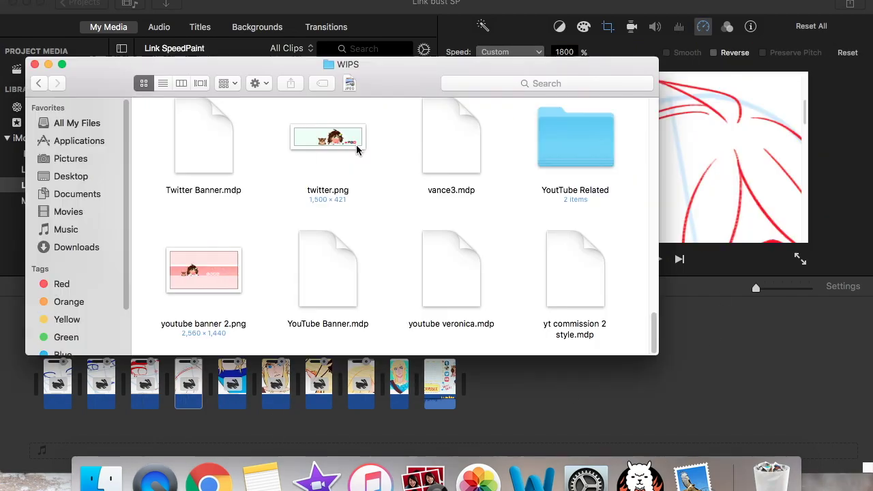
click(35, 65)
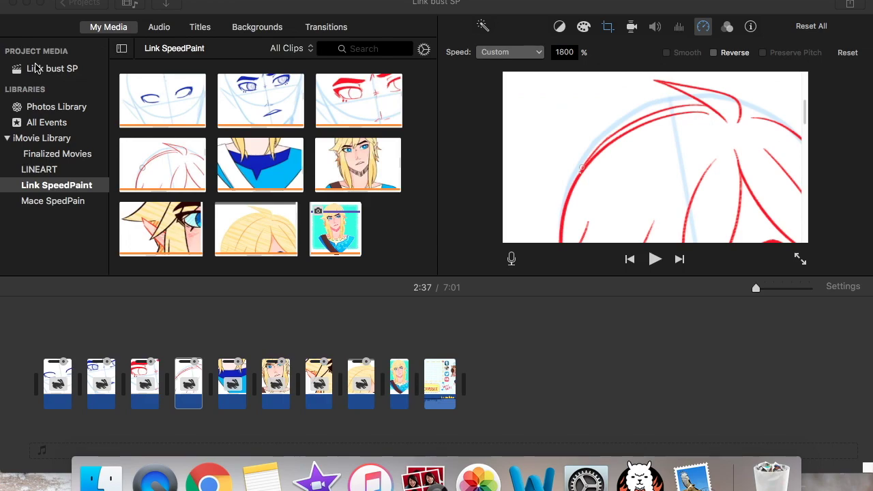
click(626, 373)
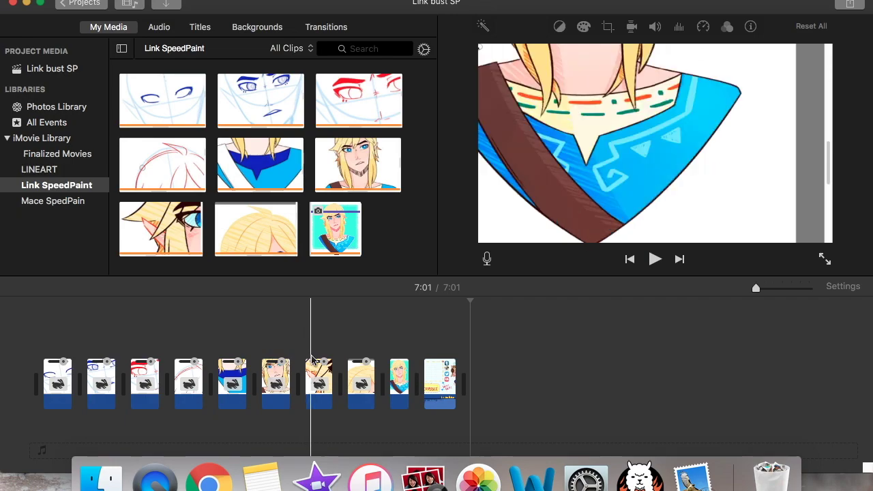
click(176, 345)
key(space)
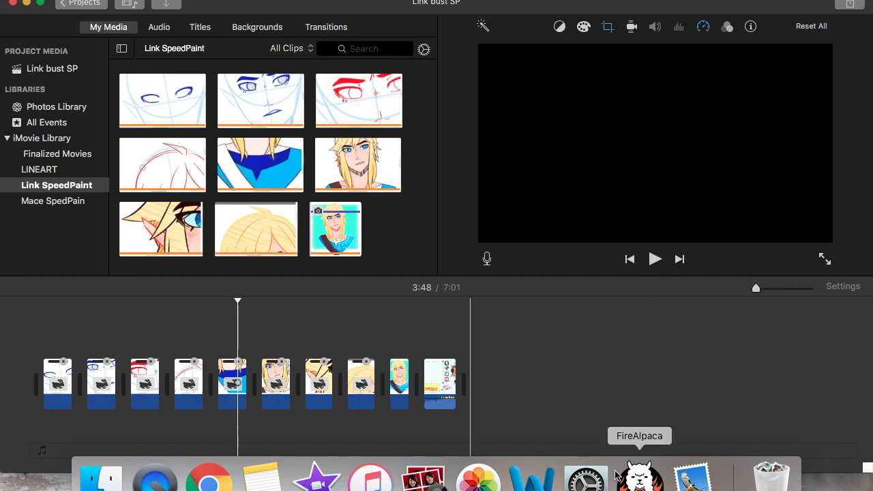
click(639, 476)
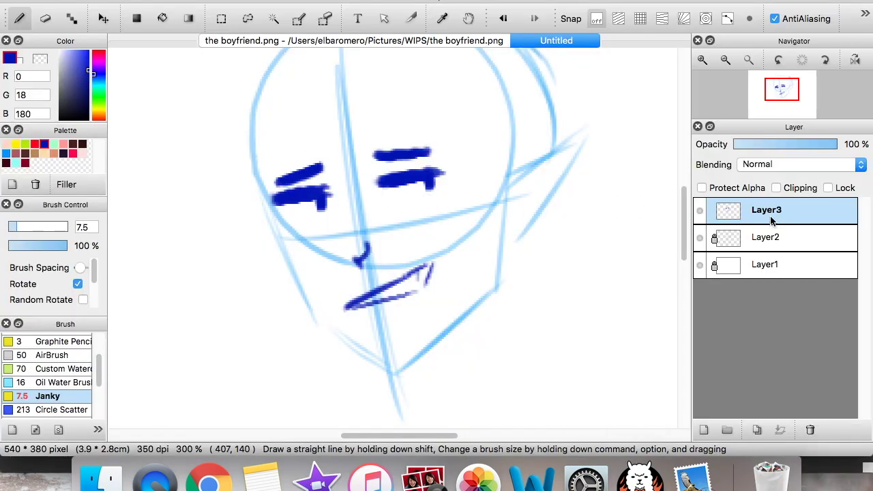
Step: Delete the eye-and-mouth layer, add a fresh Layer3, test-scribble at 200% zoom, then clear the scribbles
click(811, 430)
click(705, 430)
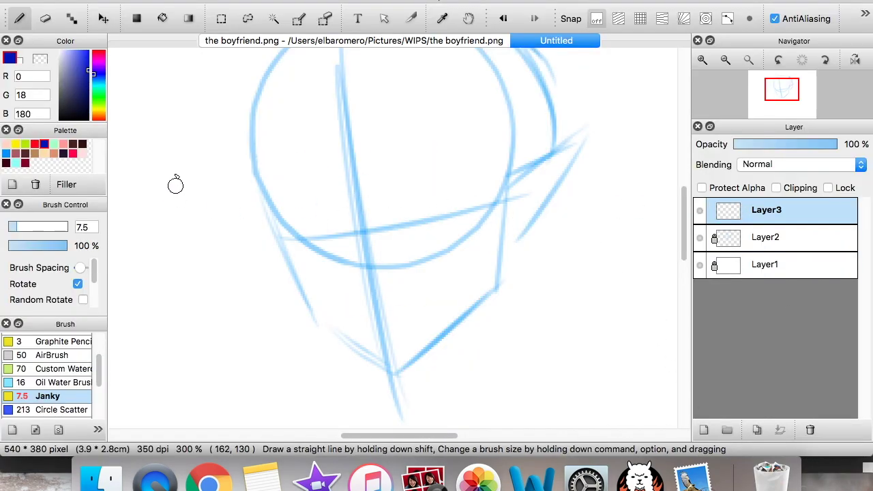
mouse_move(164, 141)
mouse_down()
mouse_move(337, 340)
mouse_move(418, 85)
mouse_move(541, 110)
mouse_move(645, 368)
mouse_up()
click(726, 60)
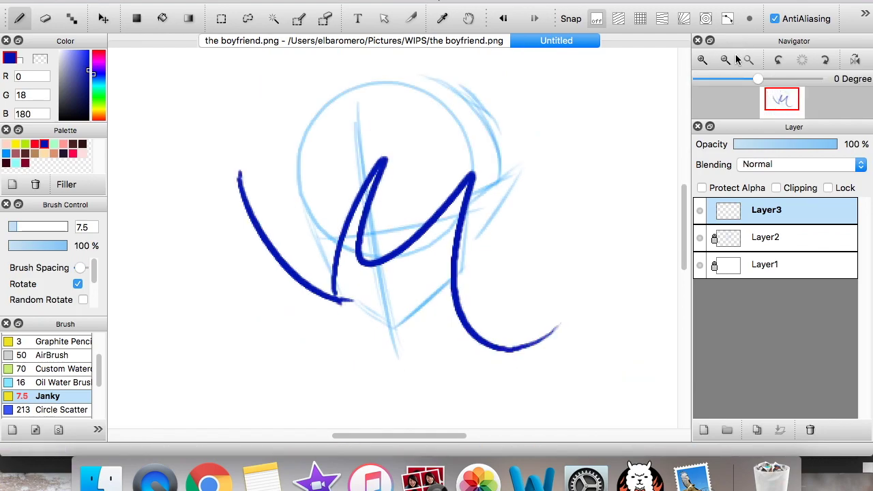
mouse_move(188, 200)
mouse_down()
mouse_move(533, 84)
mouse_move(589, 362)
mouse_move(539, 85)
mouse_up()
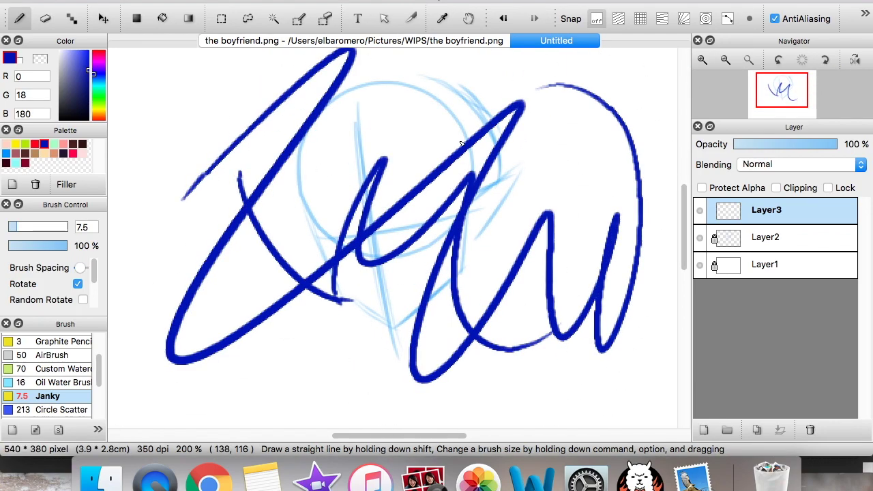
drag(354, 176, 454, 99)
drag(334, 311, 481, 428)
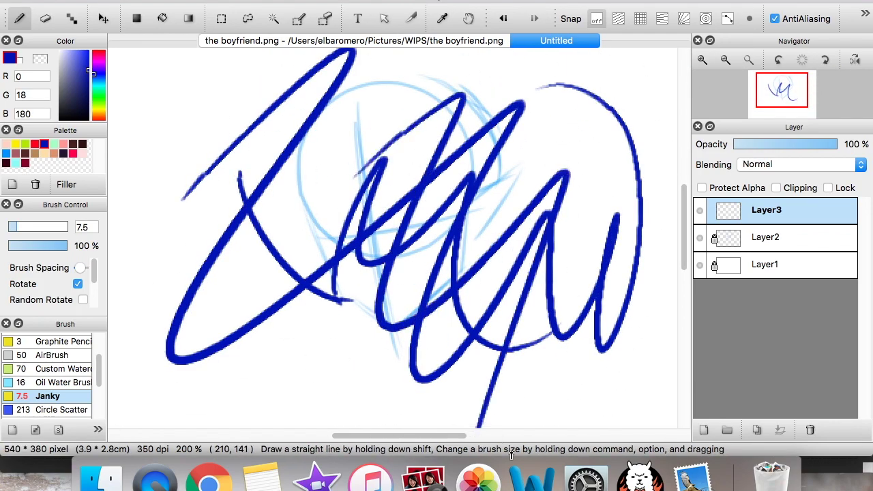
key(Delete)
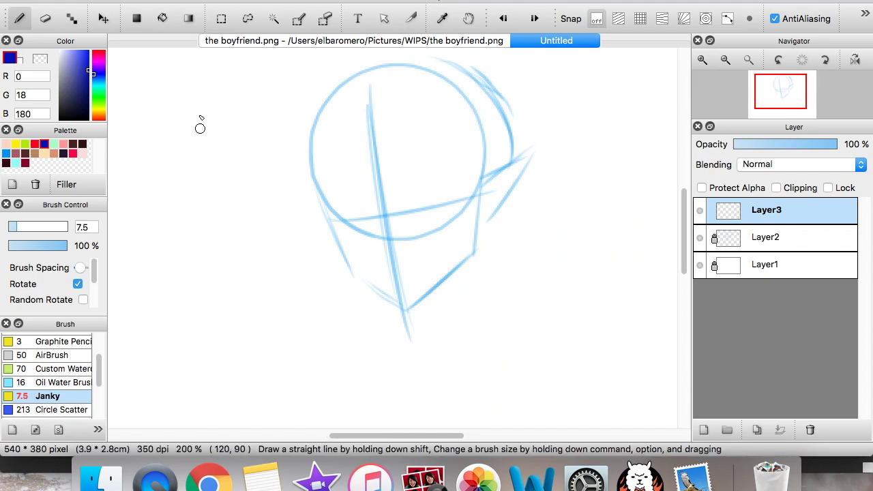
Step: Draw five crossing practice strokes, delete that Layer3, then switch back to iMovie
drag(194, 102, 284, 371)
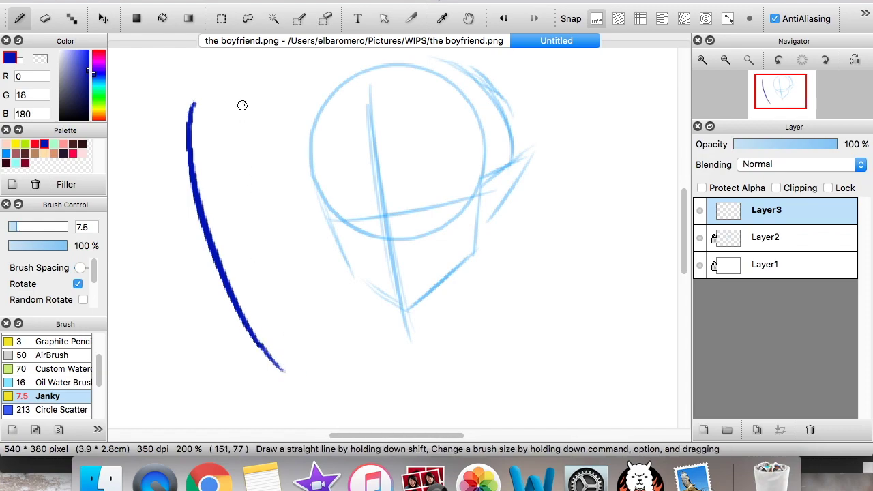
drag(237, 100, 380, 407)
drag(300, 94, 450, 374)
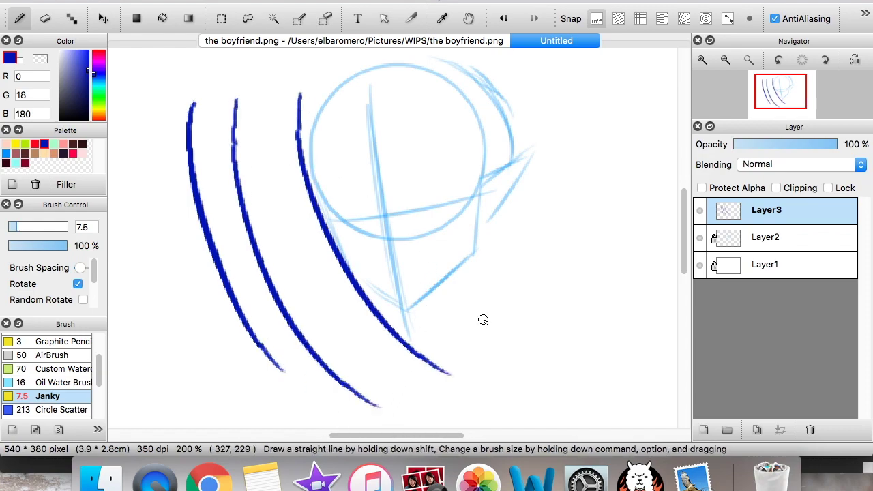
mouse_move(182, 342)
mouse_down()
mouse_move(476, 160)
mouse_move(258, 358)
mouse_up()
drag(479, 201, 303, 400)
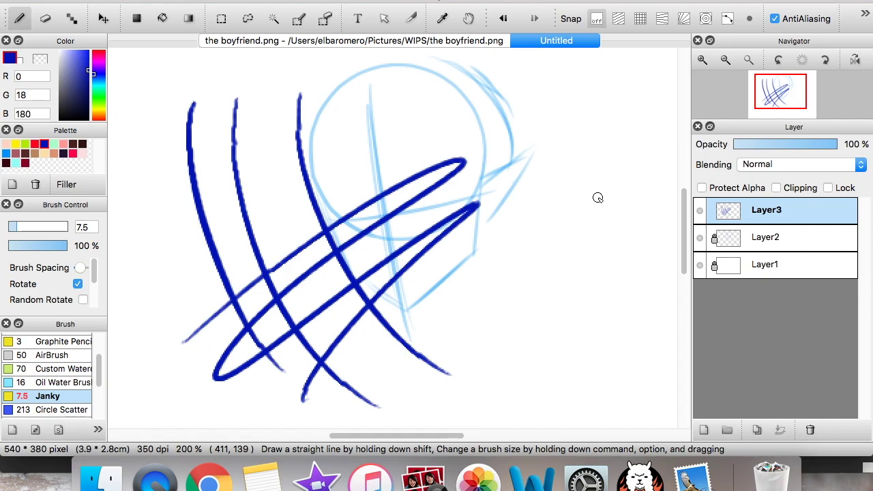
click(810, 430)
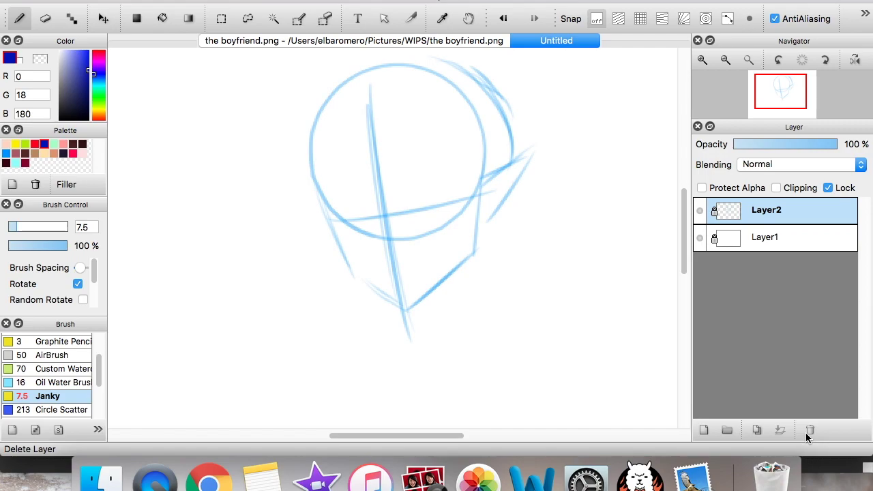
click(316, 478)
Step: Move the playhead back to 0:00 to show the opening head sketch
click(45, 327)
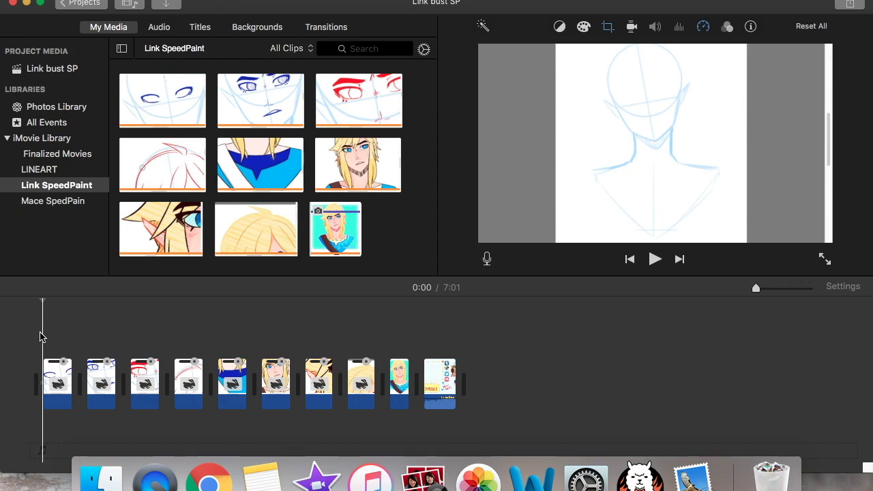
Step: Preview the red lineart at 3:10 and the finished coloured clip, then return to FireAlpaca
click(216, 334)
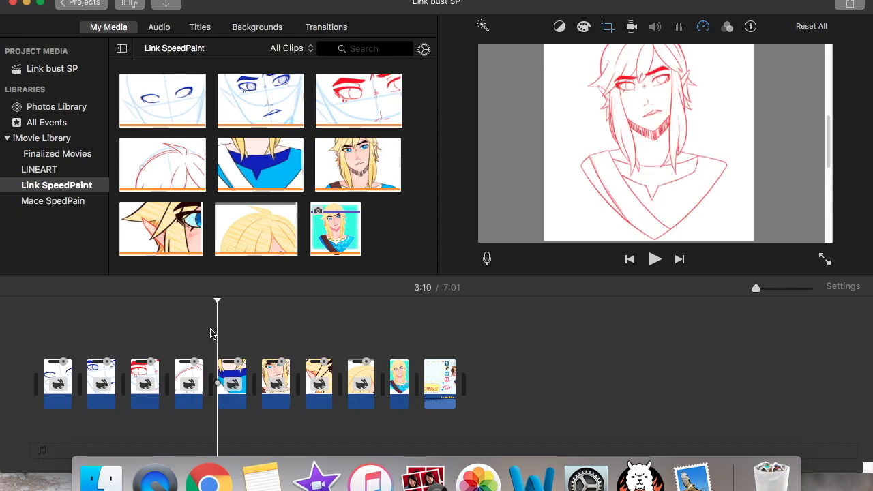
click(395, 375)
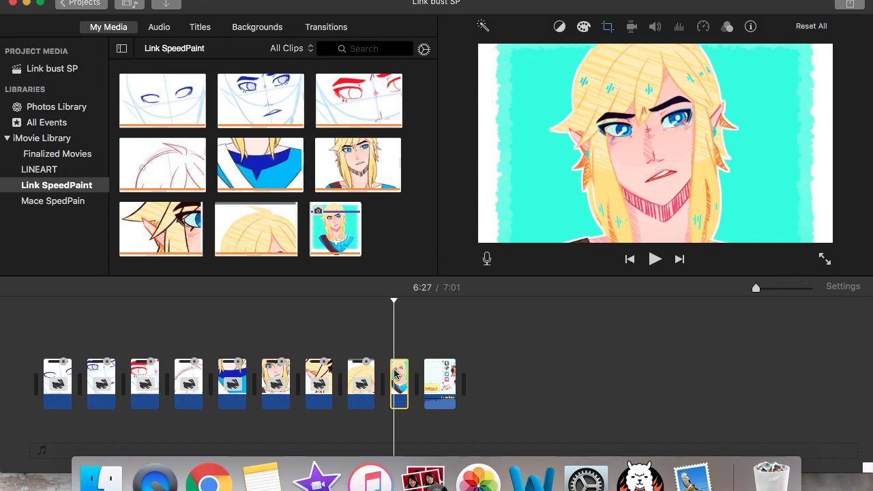
click(640, 478)
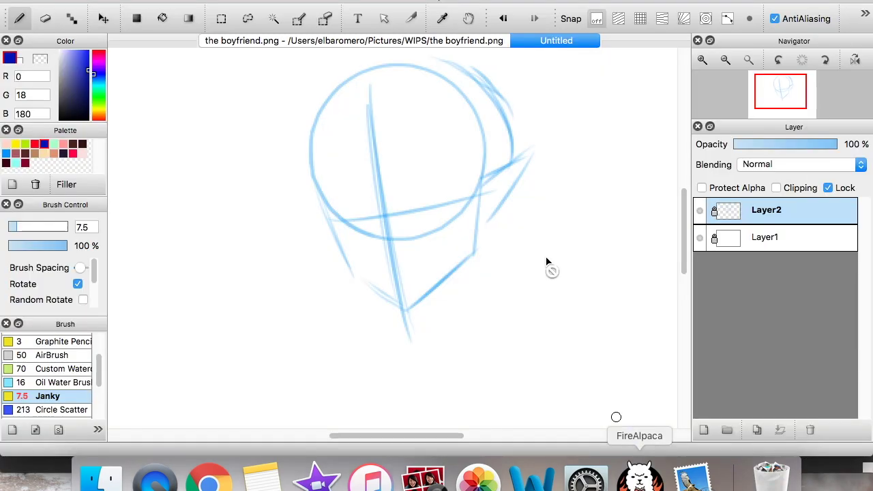
Step: Bring the 'the boyfriend.png' document tab to the front
click(411, 41)
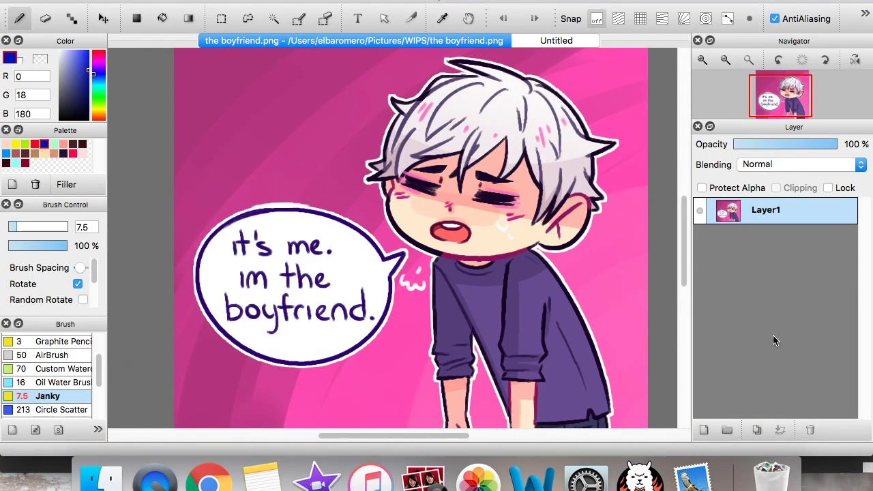